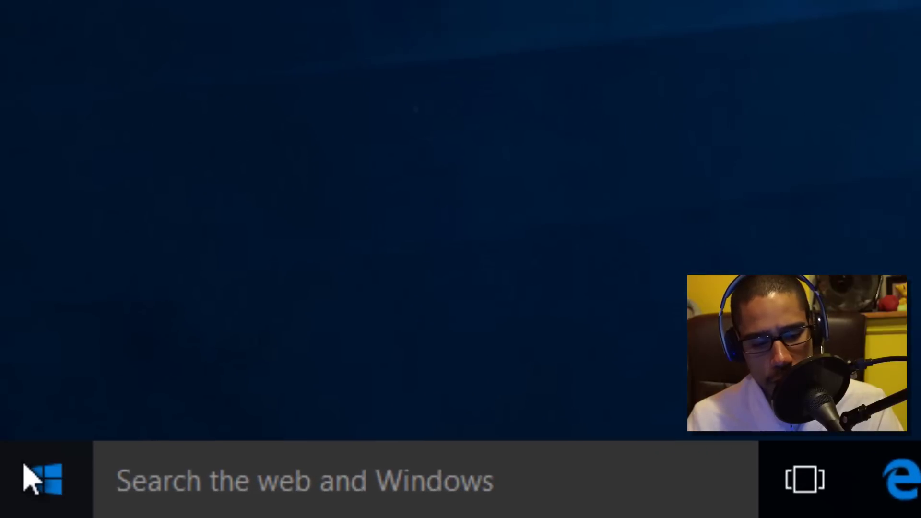
Open Settings from the Action Center and go to Update & security > Recovery
{"action": "left_click", "coordinate": [30, 480]}
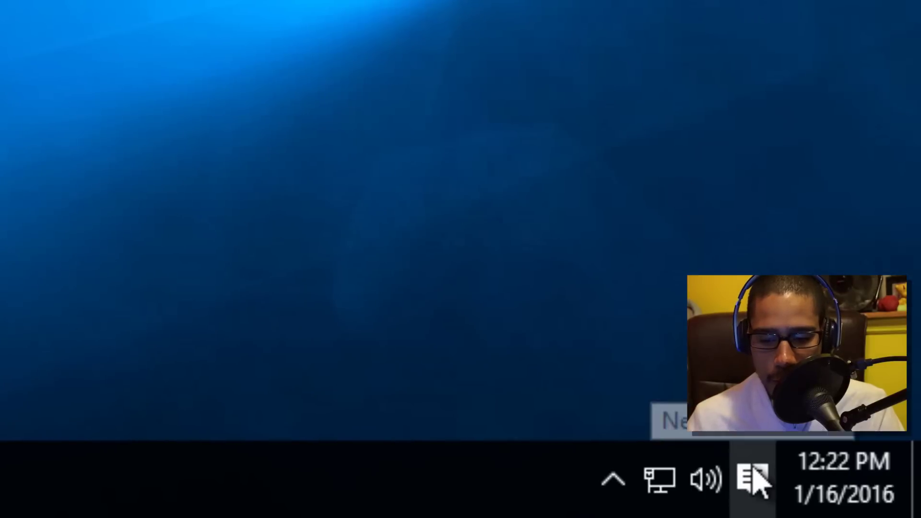
{"action": "left_click", "coordinate": [754, 479]}
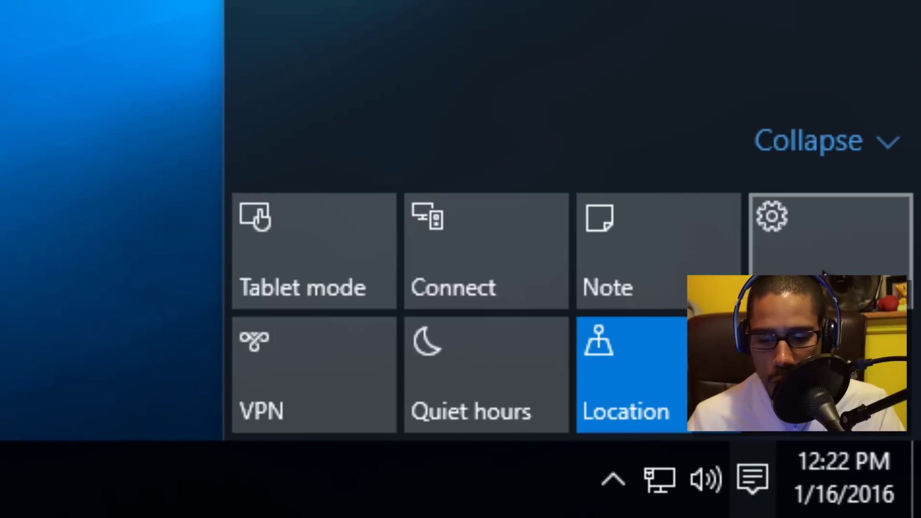
{"action": "left_click", "coordinate": [823, 269]}
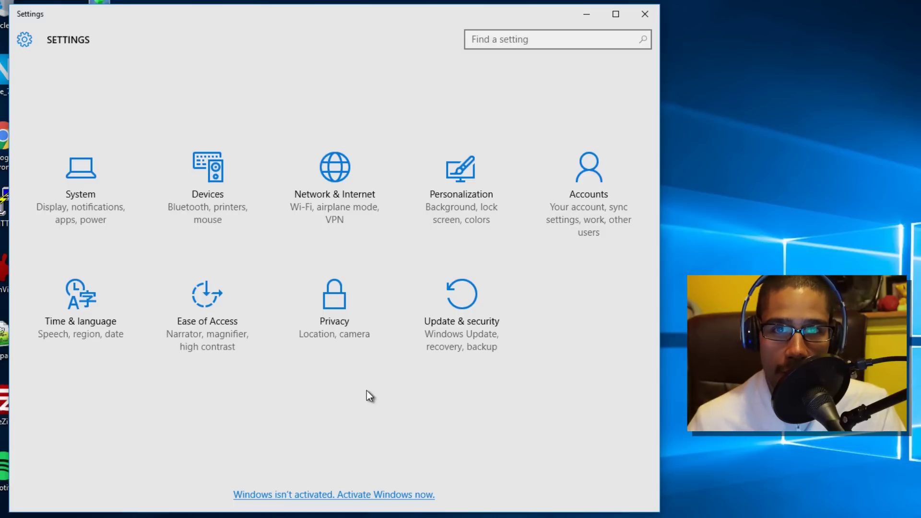
{"action": "left_click", "coordinate": [470, 309]}
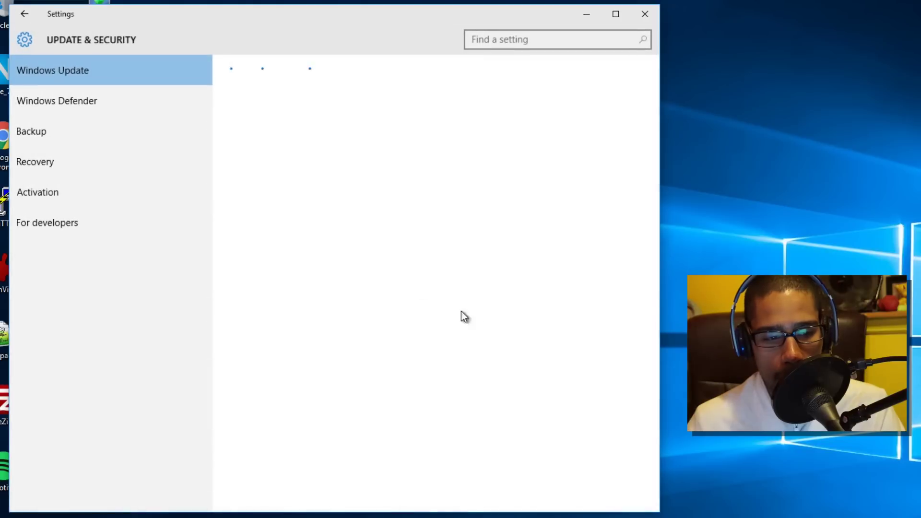
{"action": "left_click", "coordinate": [62, 163]}
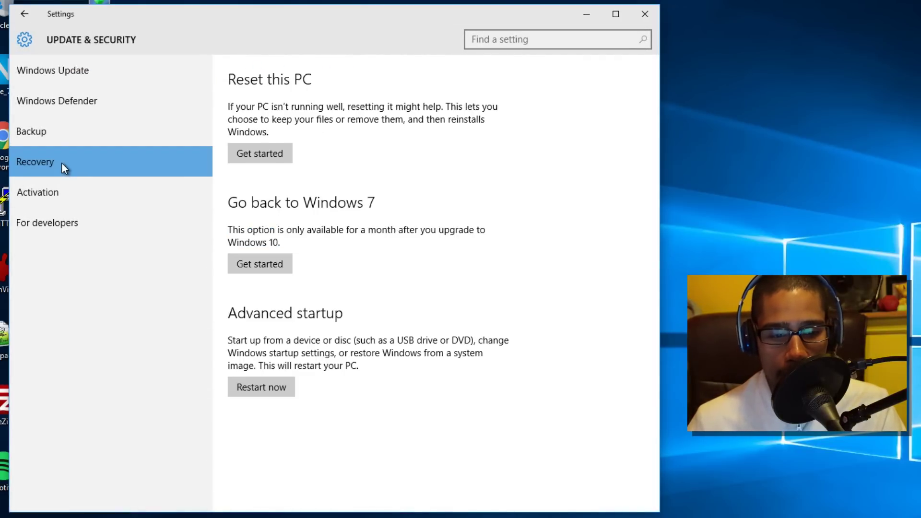
Preview the Reset this PC options, cancel without resetting, and close Settings
{"action": "left_click", "coordinate": [269, 153]}
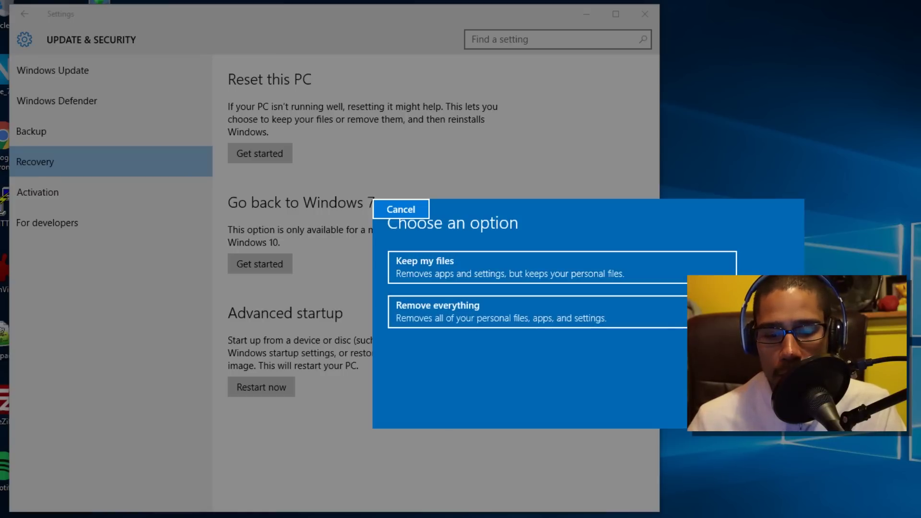
{"action": "key", "text": "Escape"}
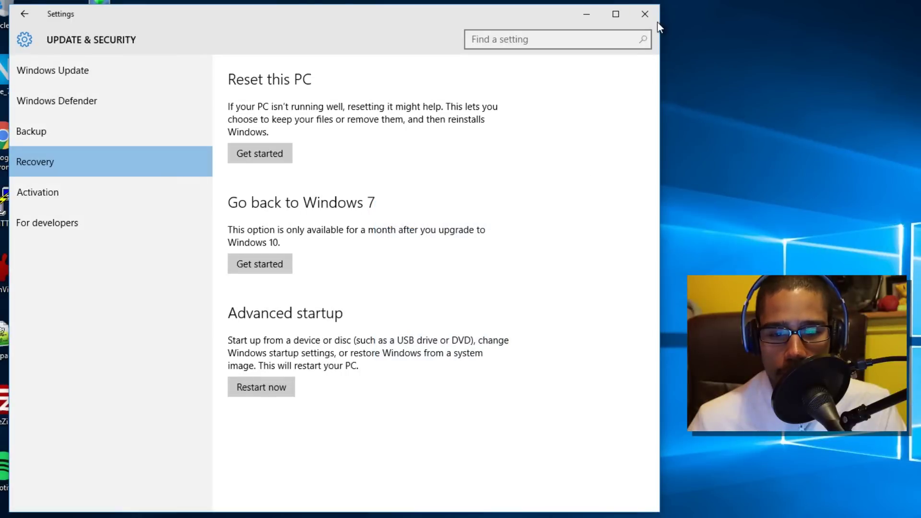
{"action": "left_click", "coordinate": [654, 17]}
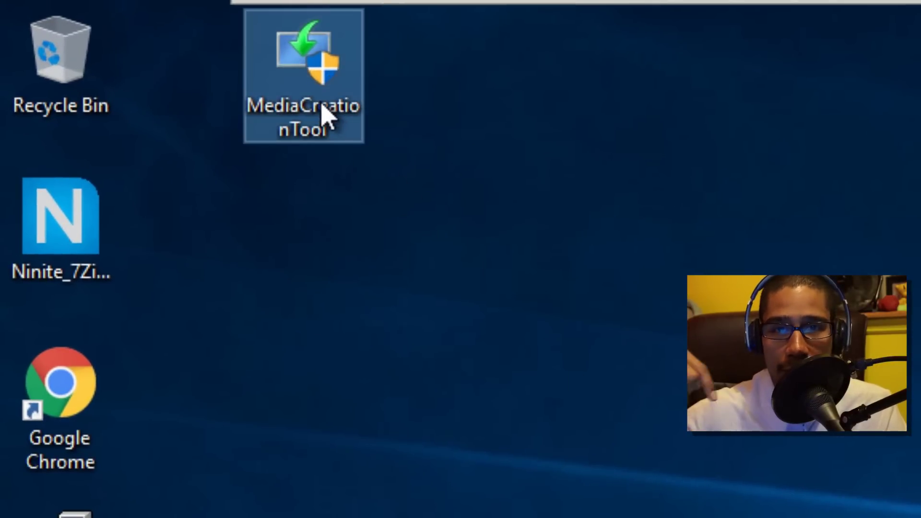
Launch MediaCreationTool from the desktop and allow it in User Account Control
{"action": "mouse_move", "coordinate": [322, 112]}
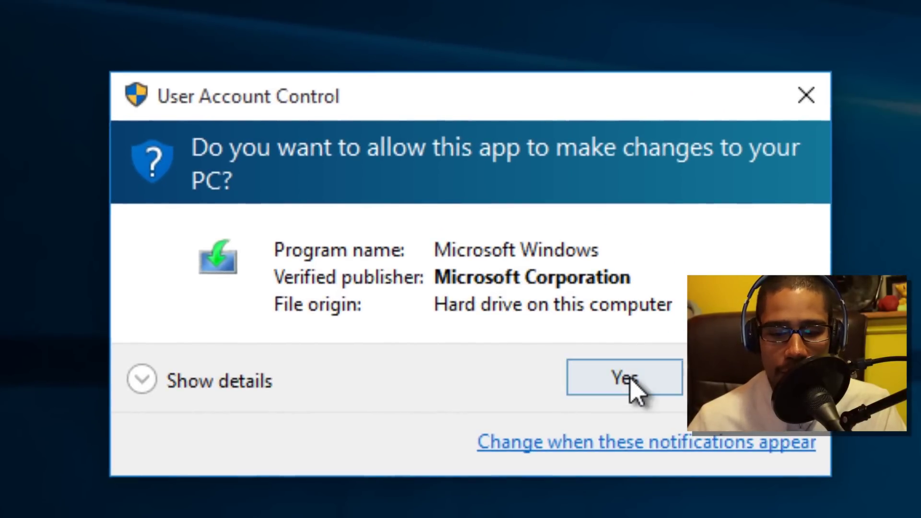
{"action": "left_click", "coordinate": [631, 390]}
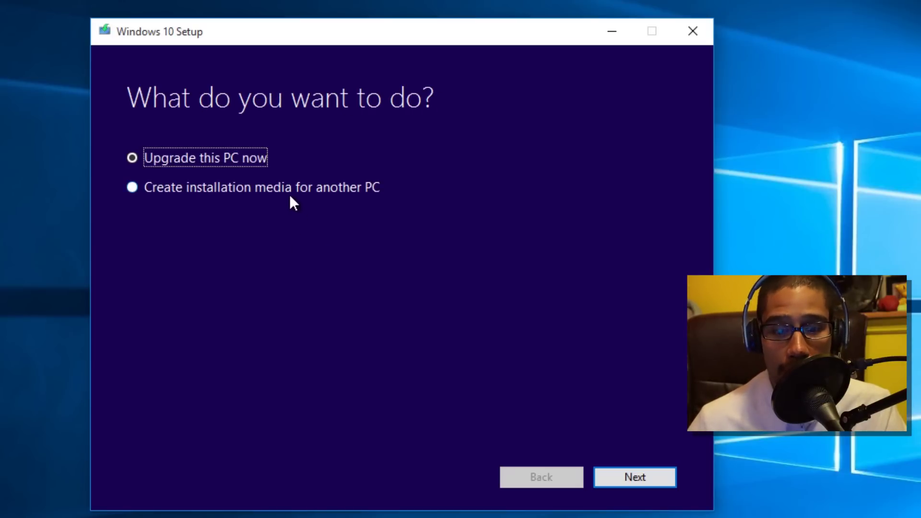
Create installation media for another PC: English (United States), Windows 10, 64-bit (x64), as an ISO file
{"action": "left_click", "coordinate": [290, 194]}
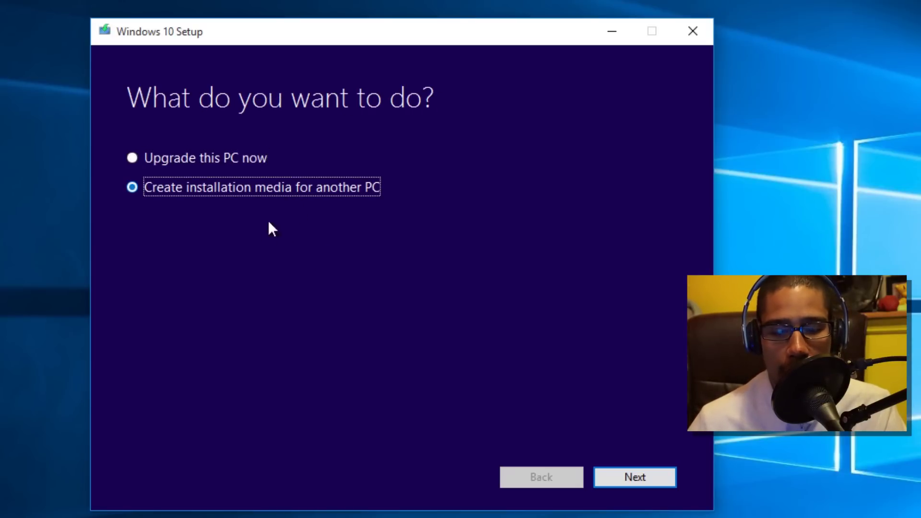
{"action": "left_click", "coordinate": [620, 477]}
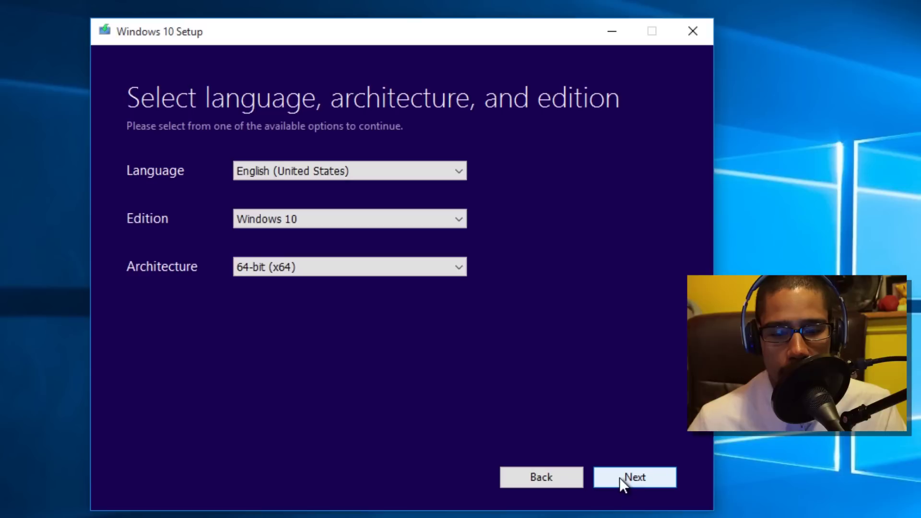
{"action": "left_click", "coordinate": [317, 219]}
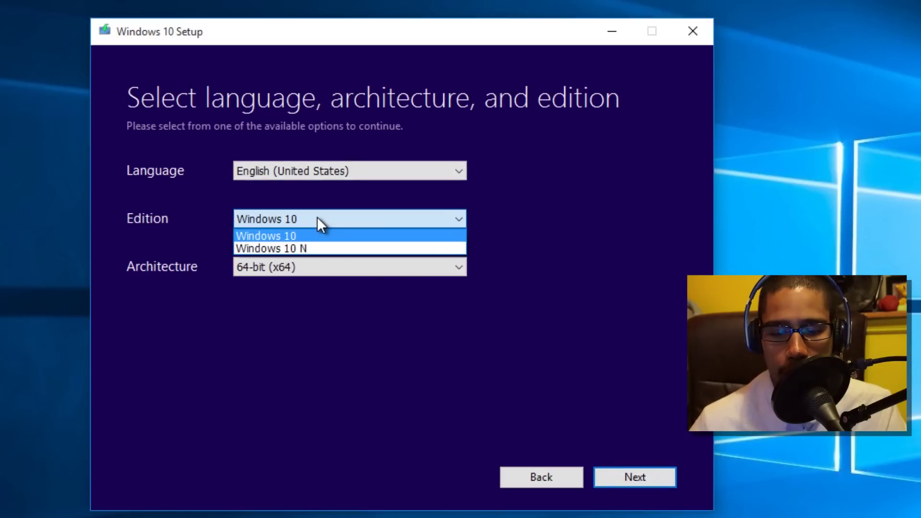
{"action": "left_click", "coordinate": [411, 267]}
{"action": "left_click", "coordinate": [408, 266]}
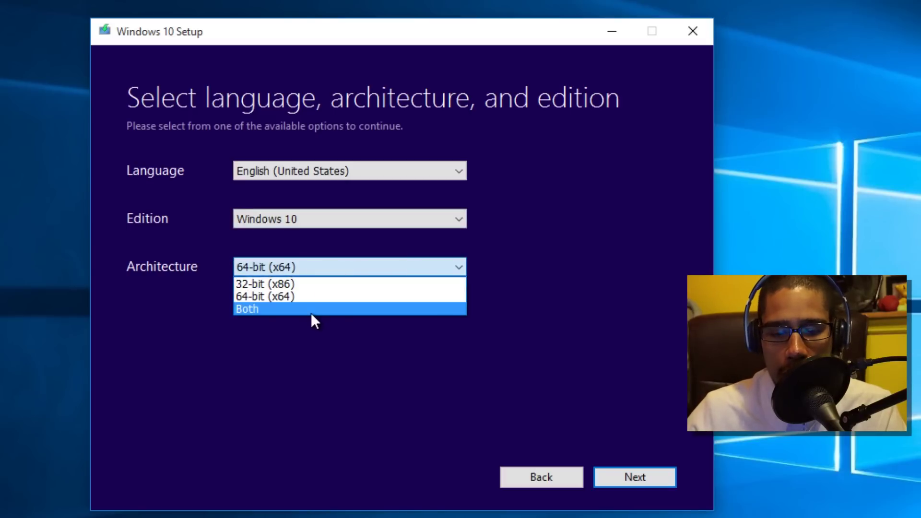
{"action": "left_click", "coordinate": [315, 297]}
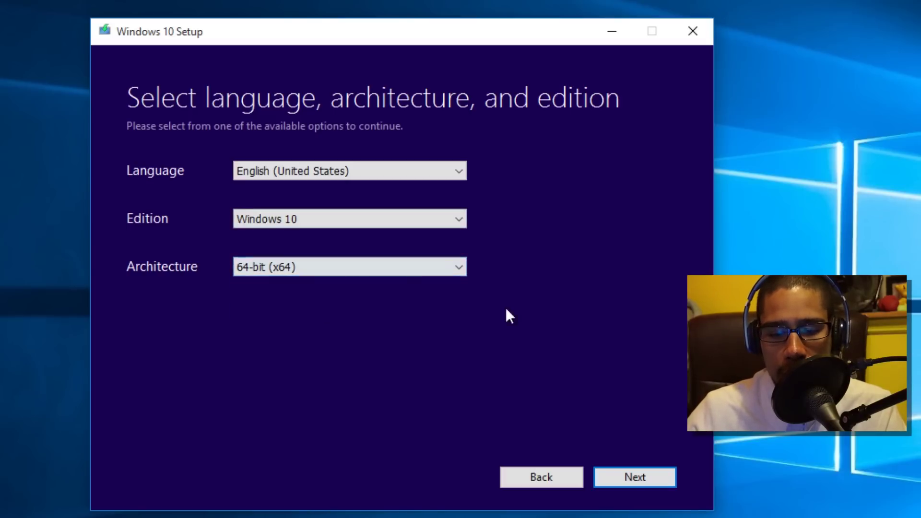
{"action": "left_click", "coordinate": [635, 475]}
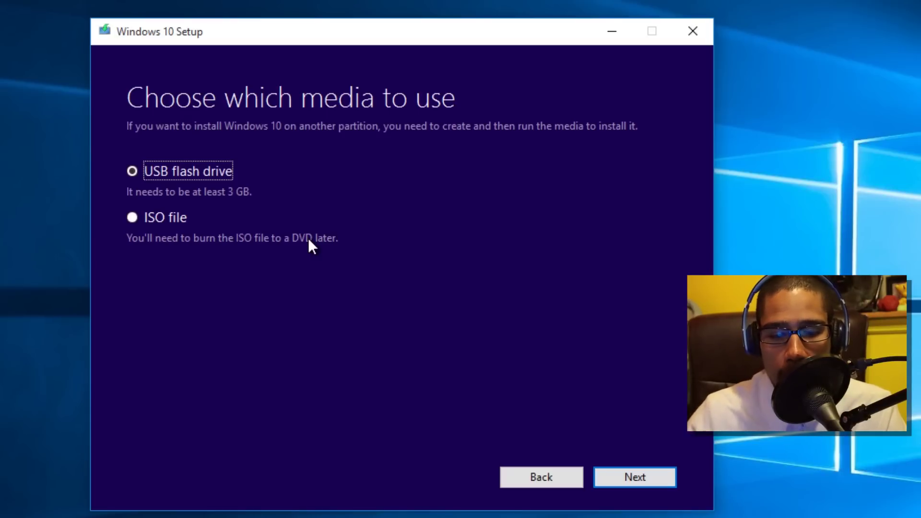
{"action": "left_click", "coordinate": [180, 223]}
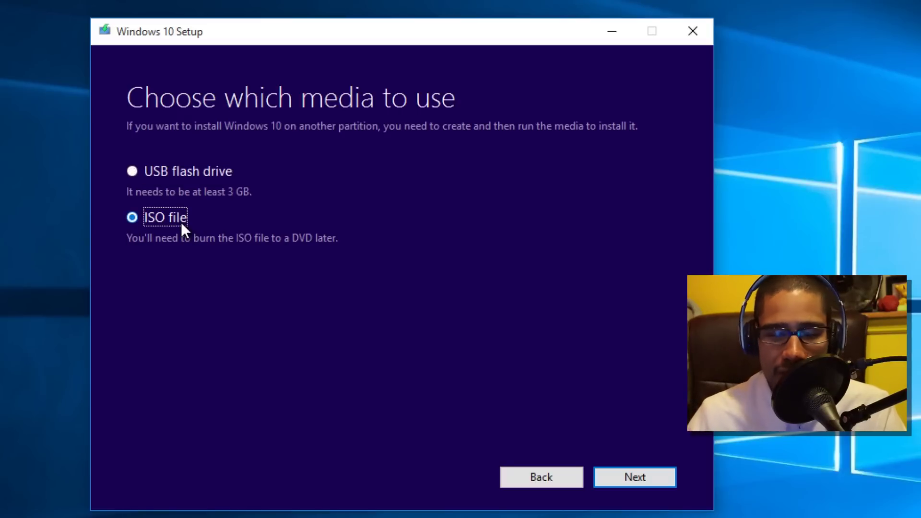
Save the Windows ISO to the Desktop and let the download run
{"action": "left_click", "coordinate": [635, 476]}
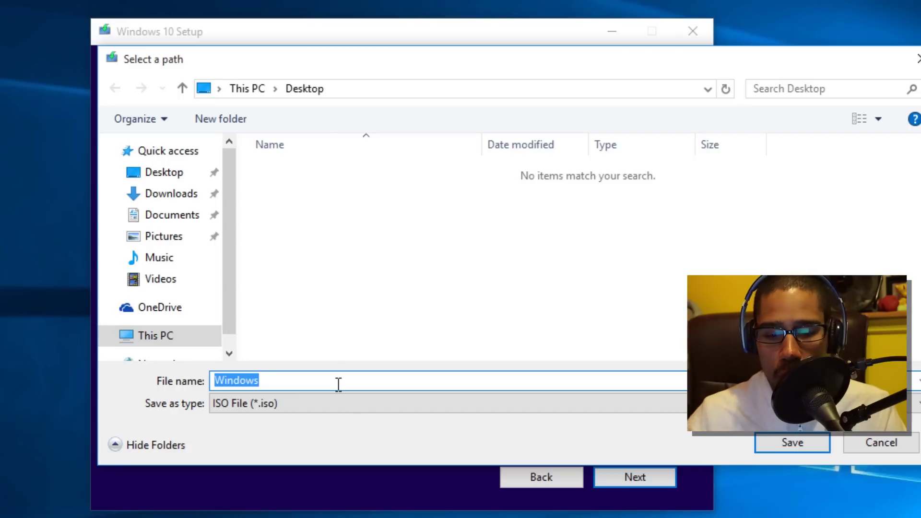
{"action": "left_click", "coordinate": [782, 445]}
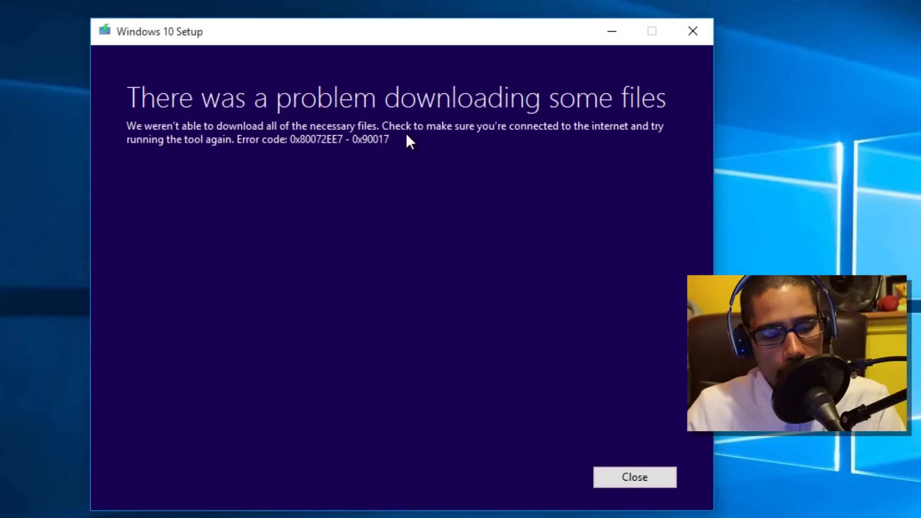
Browse to Z:\_BTNHD\media in File Explorer, select the Windows ISO, and leave full screen
{"action": "key", "text": "super+e"}
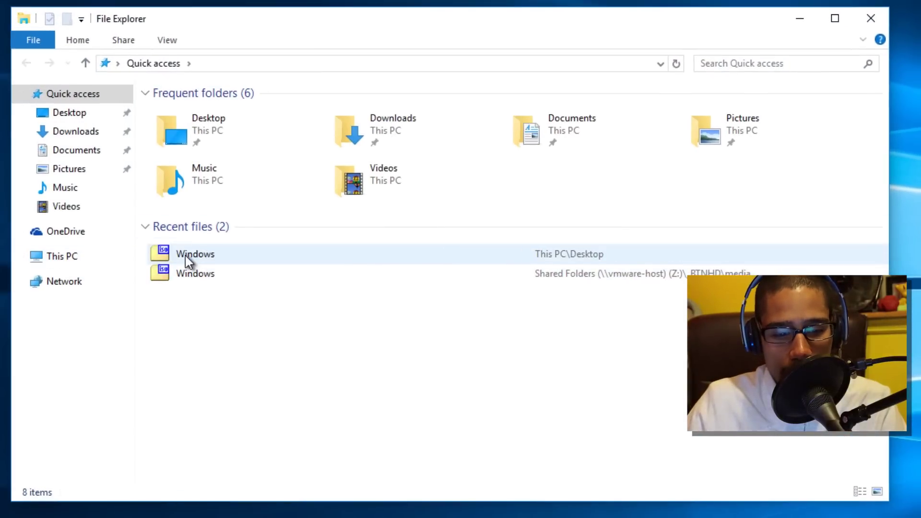
{"action": "left_click", "coordinate": [58, 257]}
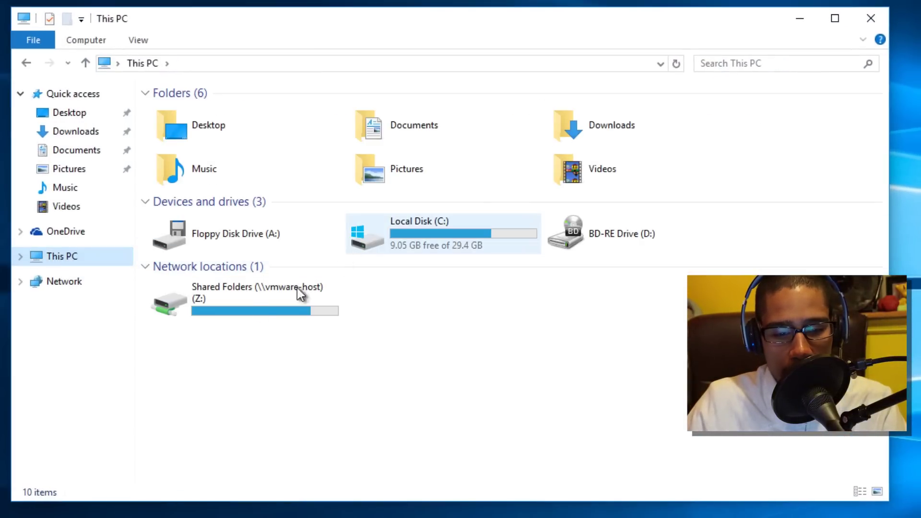
{"action": "double_click", "coordinate": [257, 311]}
{"action": "double_click", "coordinate": [190, 114]}
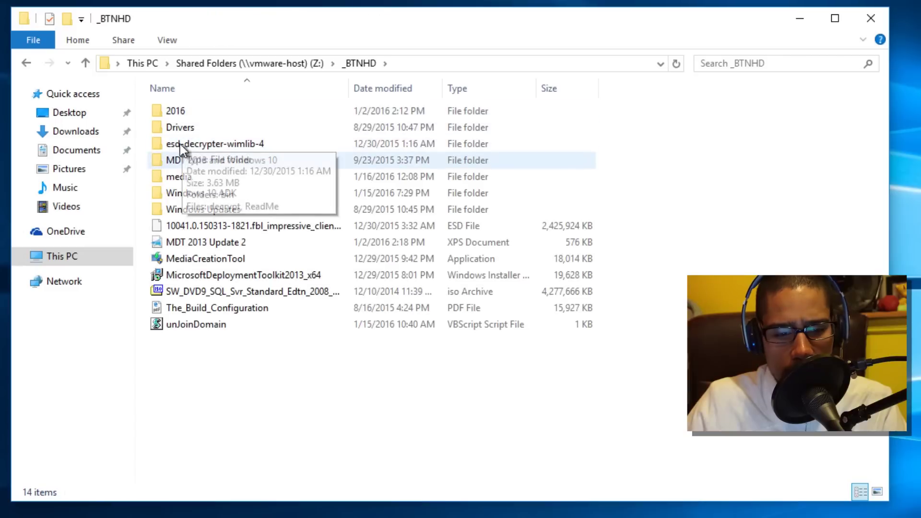
{"action": "double_click", "coordinate": [180, 178]}
{"action": "left_click", "coordinate": [225, 115]}
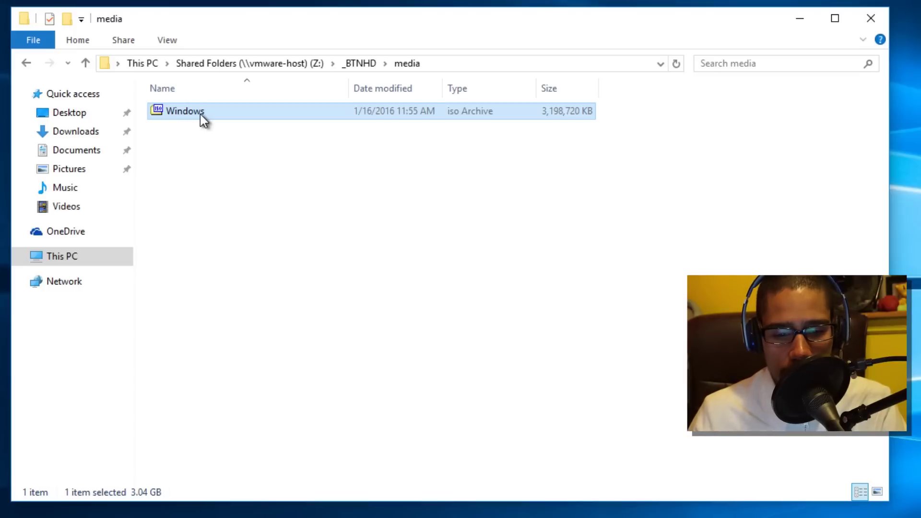
{"action": "left_click", "coordinate": [238, 156]}
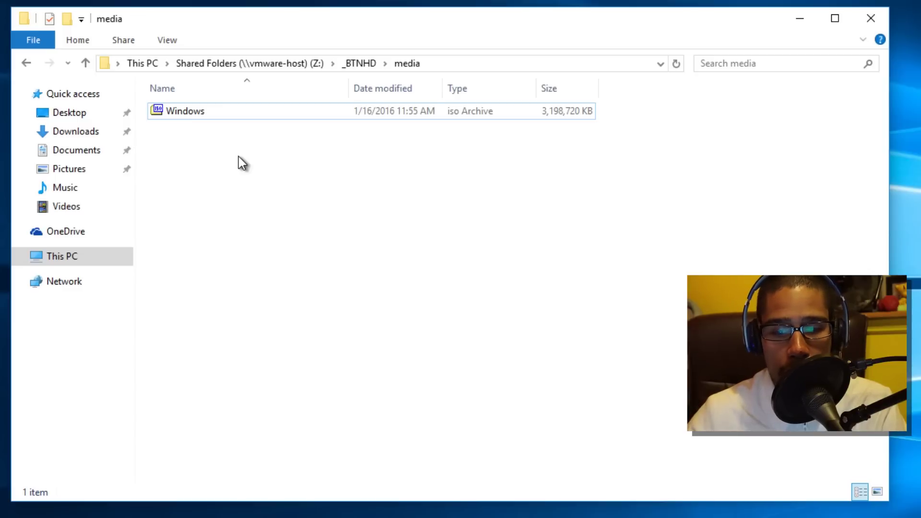
{"action": "left_click", "coordinate": [201, 116]}
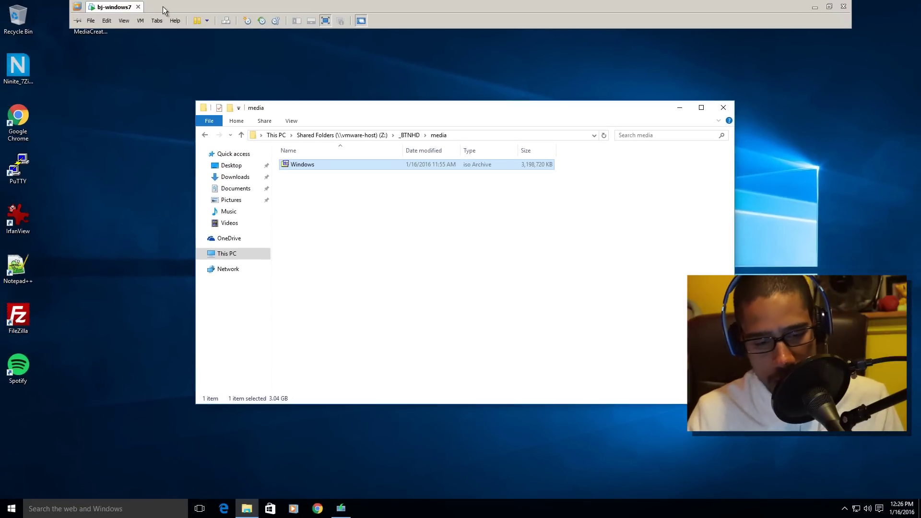
{"action": "key", "text": "ctrl+alt+Return"}
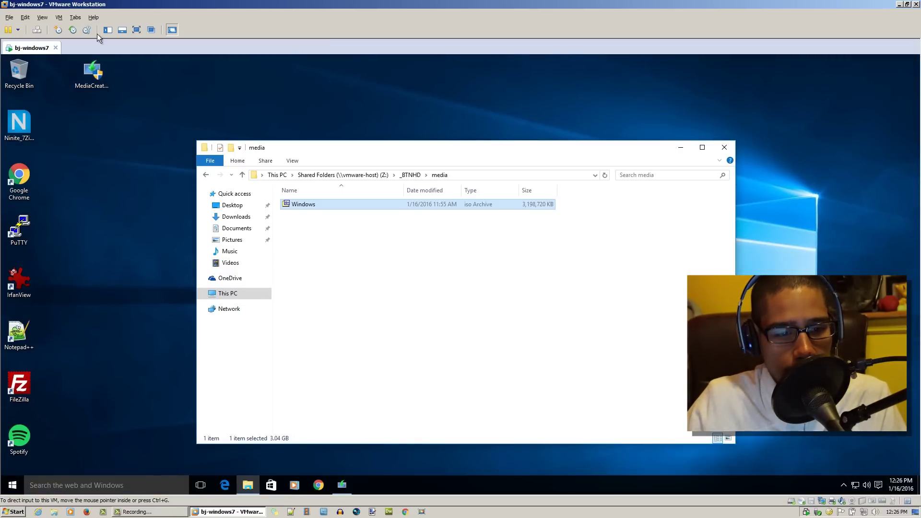
Open the bj-livestream virtual machine from the VM library
{"action": "left_click", "coordinate": [107, 30]}
{"action": "left_click", "coordinate": [47, 99]}
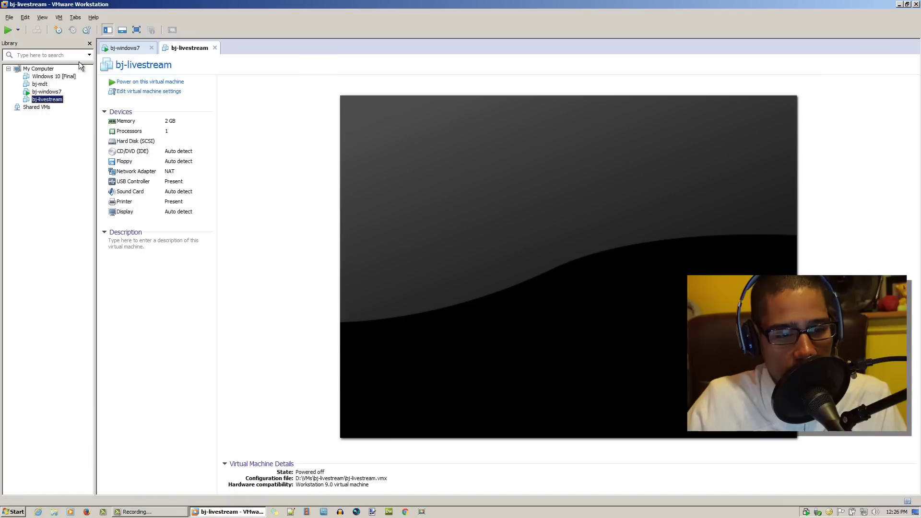
{"action": "left_click", "coordinate": [89, 44]}
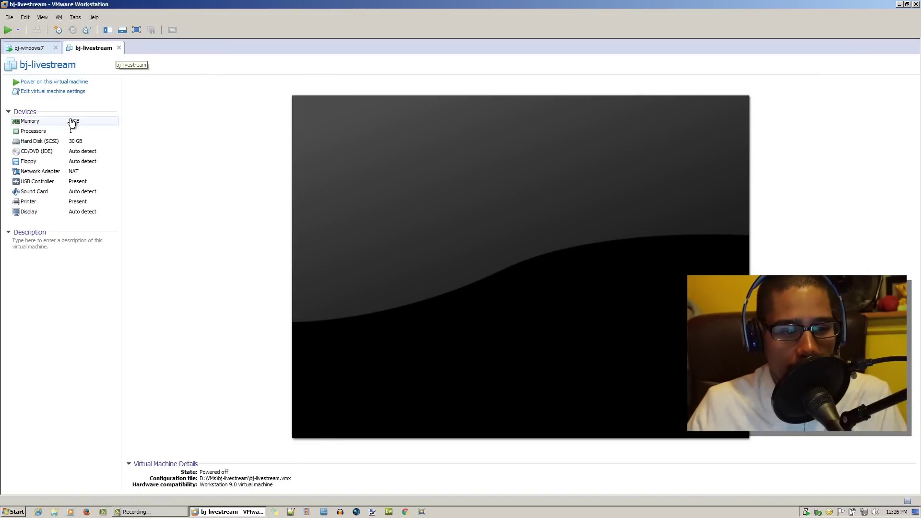
Set its CD/DVD (IDE) drive to the ISO image D:\_BTNHD\media\Windows.iso and save
{"action": "left_click", "coordinate": [59, 92]}
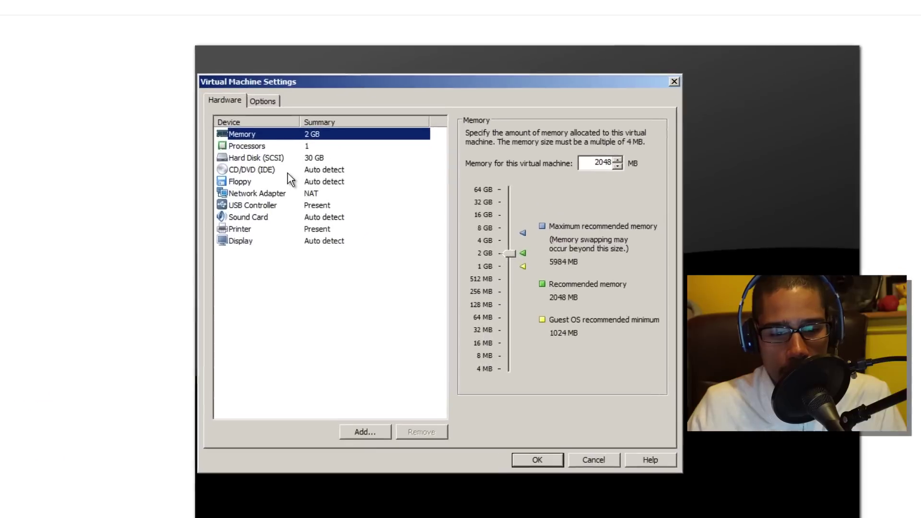
{"action": "left_click", "coordinate": [349, 180]}
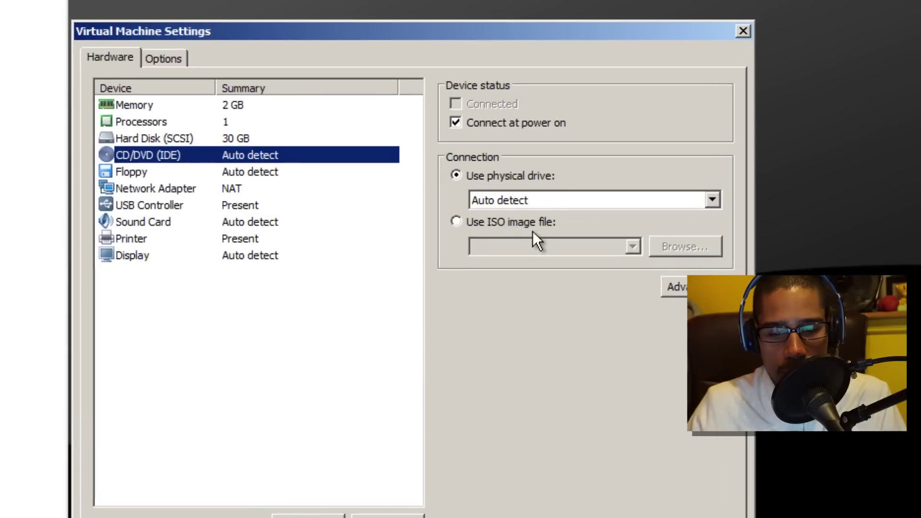
{"action": "left_click", "coordinate": [534, 226]}
{"action": "left_click", "coordinate": [714, 254]}
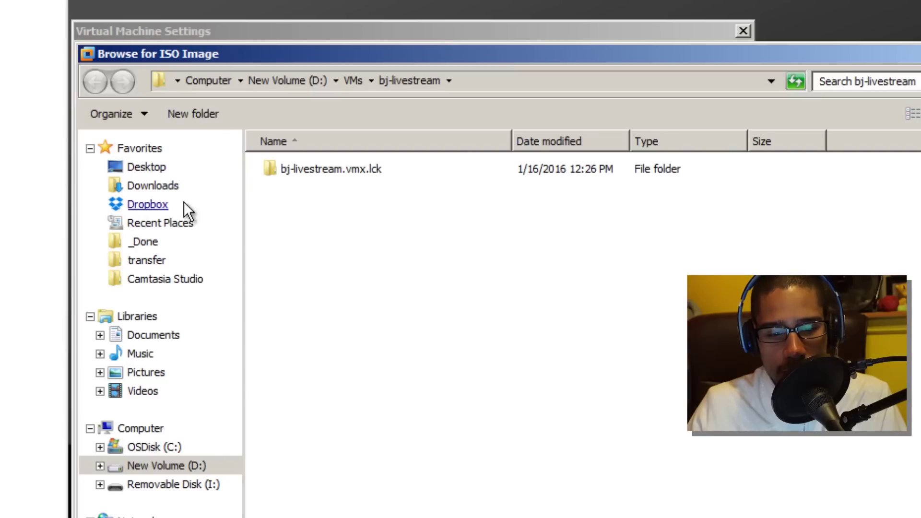
{"action": "left_click", "coordinate": [193, 469]}
{"action": "left_click", "coordinate": [309, 171]}
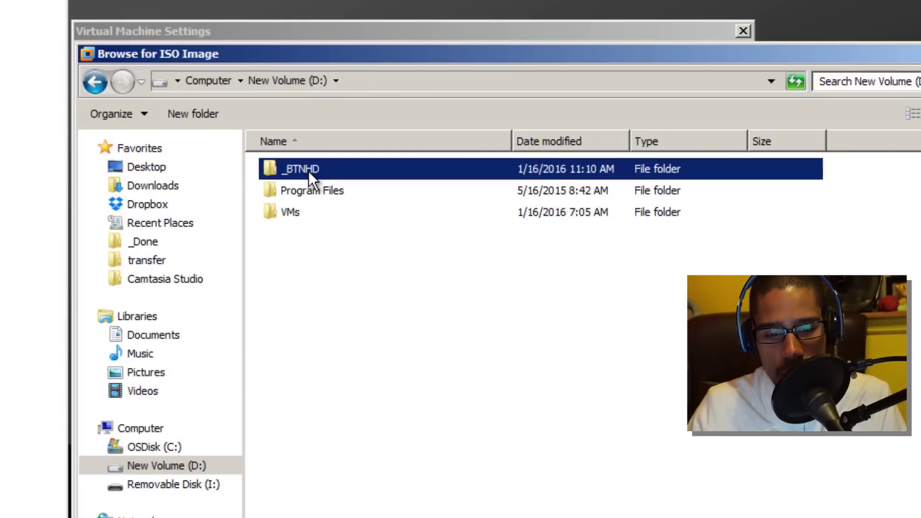
{"action": "double_click", "coordinate": [309, 170]}
{"action": "double_click", "coordinate": [300, 259]}
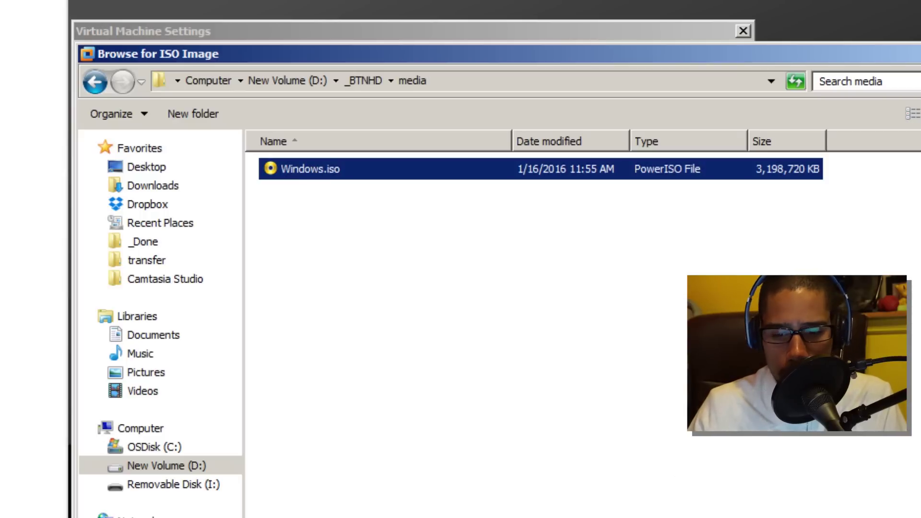
{"action": "double_click", "coordinate": [310, 169]}
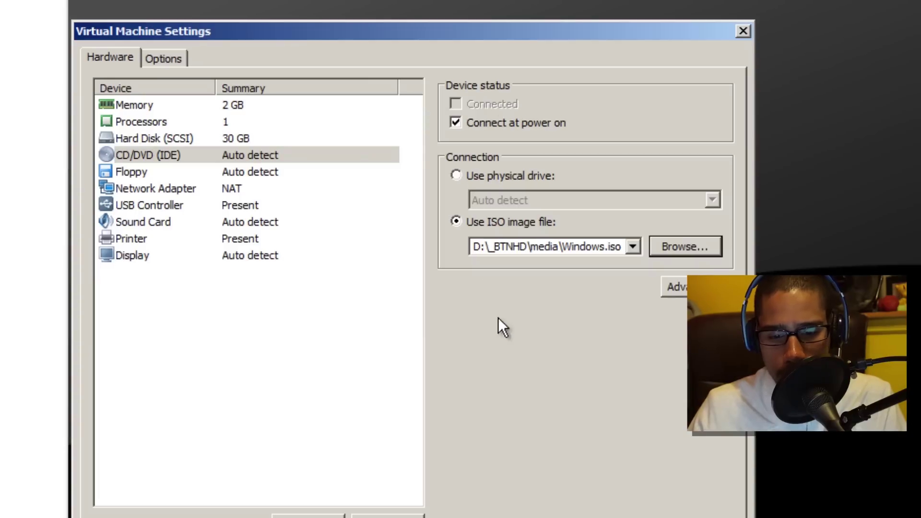
{"action": "left_click", "coordinate": [489, 515]}
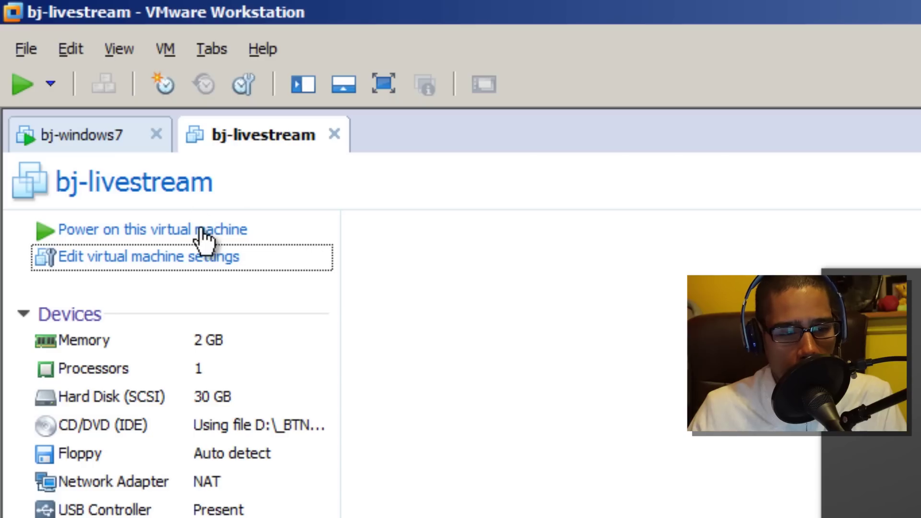
Power on bj-livestream so it boots from the ISO into Windows Setup
{"action": "left_click", "coordinate": [197, 240]}
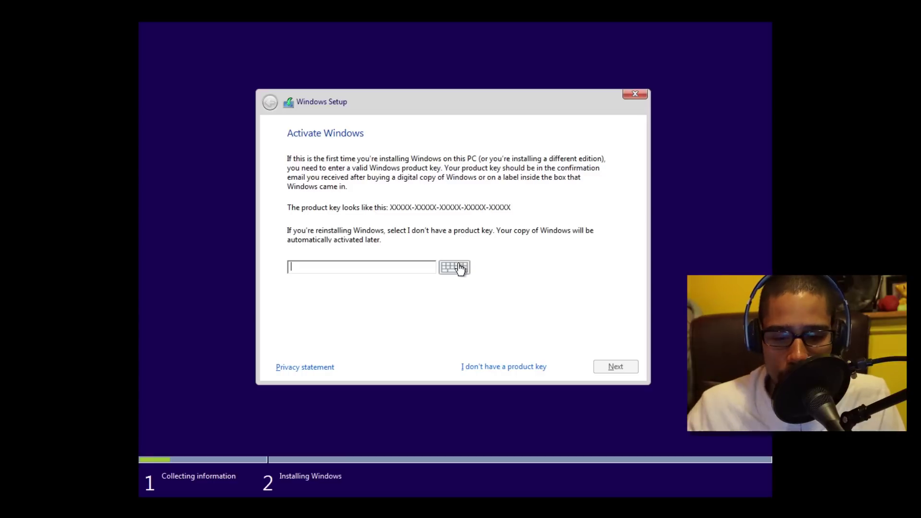
Continue without a product key and choose the Windows 10 Home edition
{"action": "left_click", "coordinate": [511, 367]}
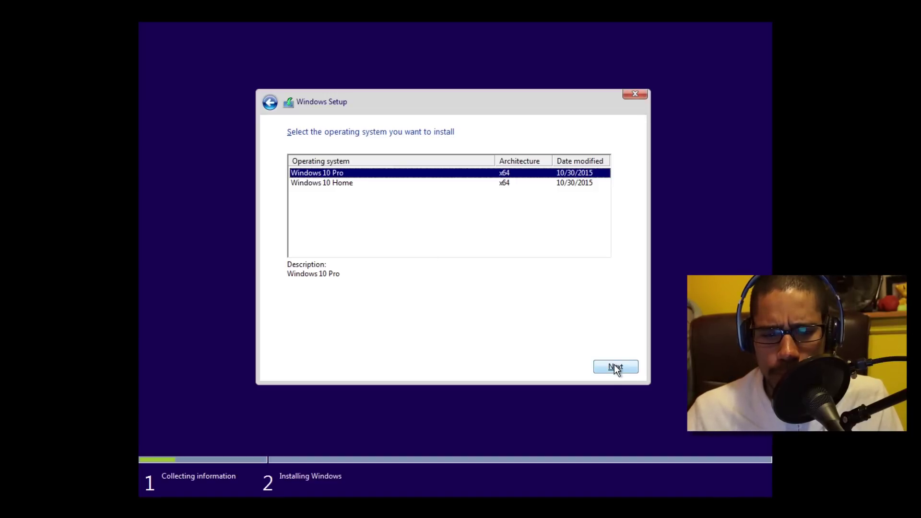
{"action": "left_click", "coordinate": [340, 184]}
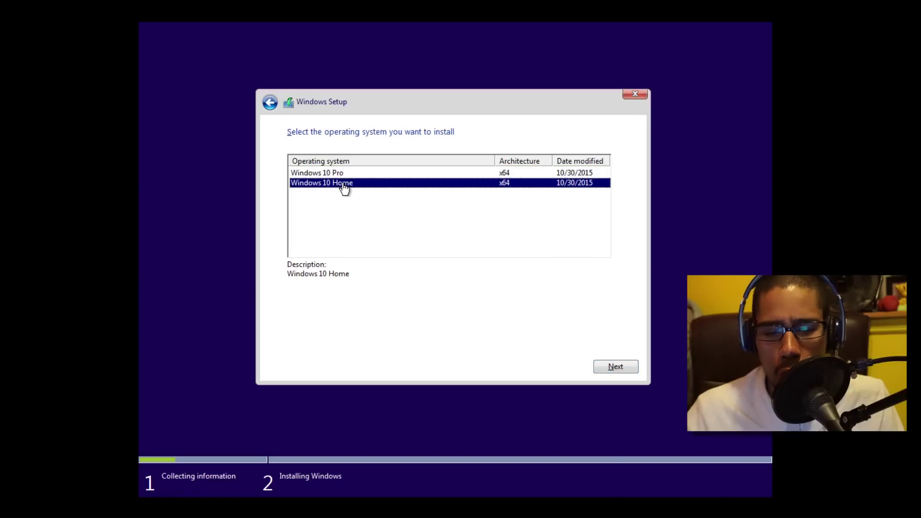
{"action": "left_click", "coordinate": [616, 370]}
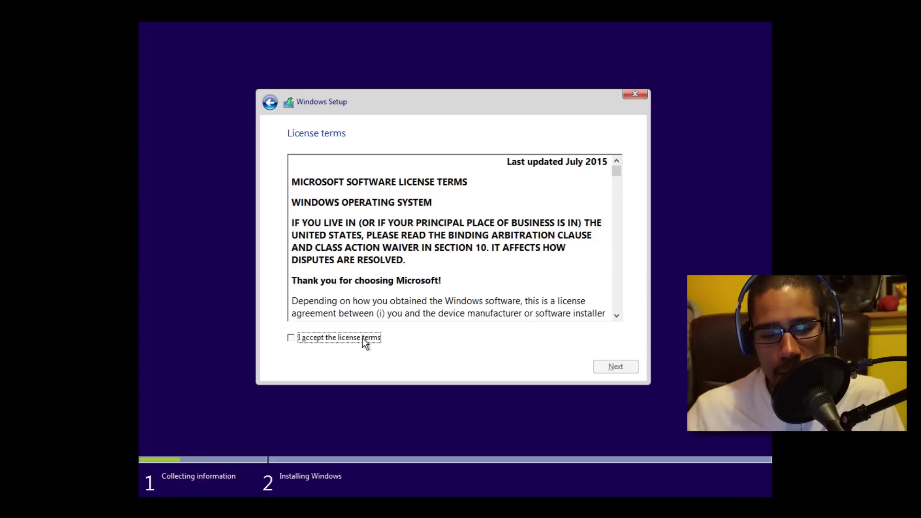
Accept the license, install Custom onto the 30 GB unallocated Drive 0, then switch to bj-windows7
{"action": "left_click", "coordinate": [363, 342]}
{"action": "left_click", "coordinate": [615, 366]}
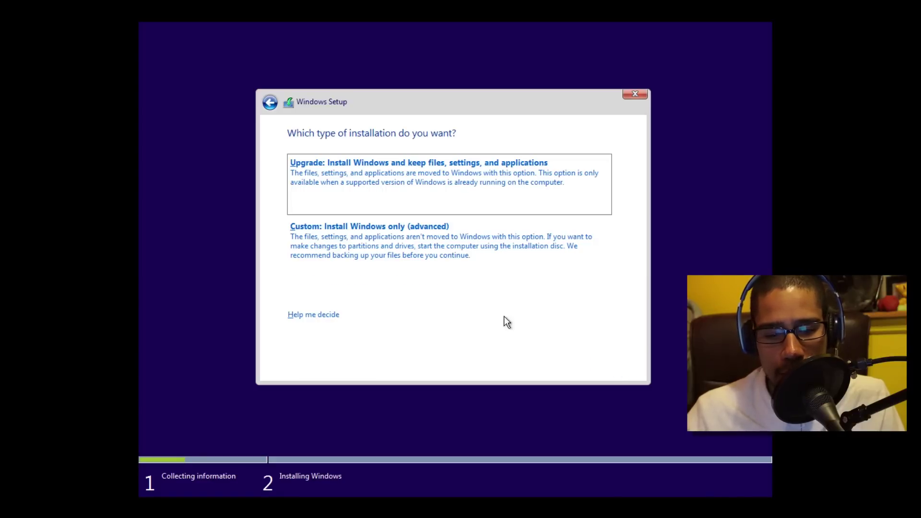
{"action": "left_click", "coordinate": [407, 241]}
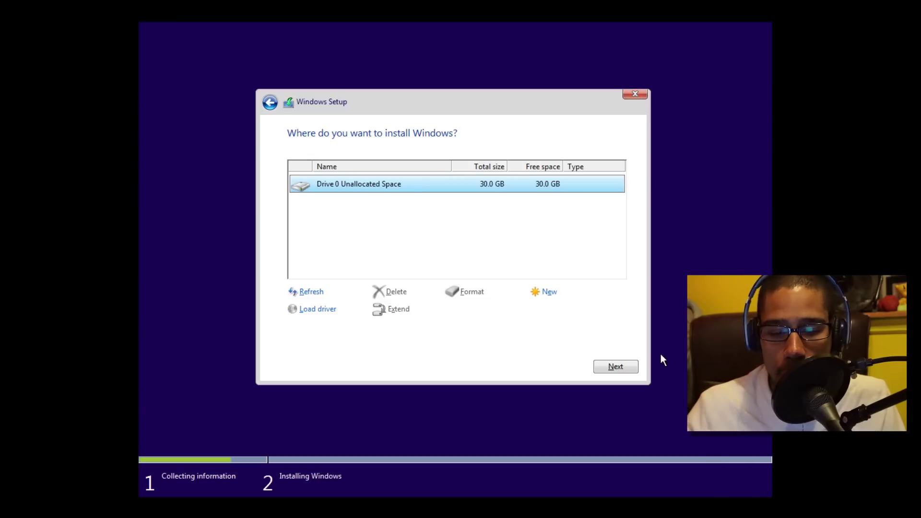
{"action": "left_click", "coordinate": [607, 368]}
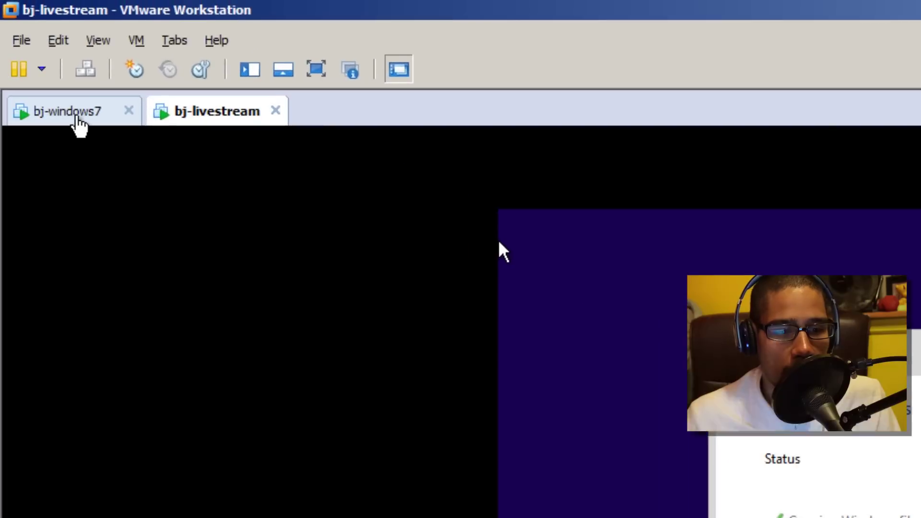
{"action": "left_click", "coordinate": [17, 58]}
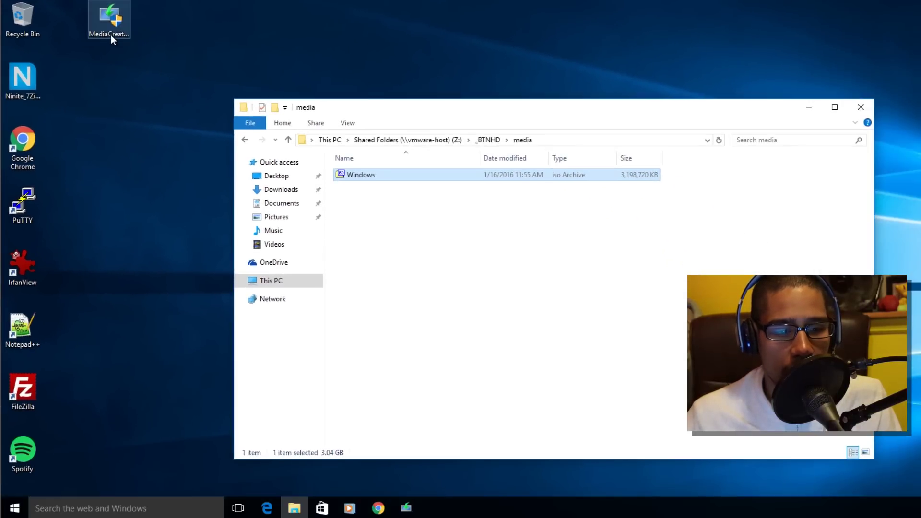
On bj-windows7, close the media folder window and bring up the Start menu
{"action": "left_click", "coordinate": [111, 35]}
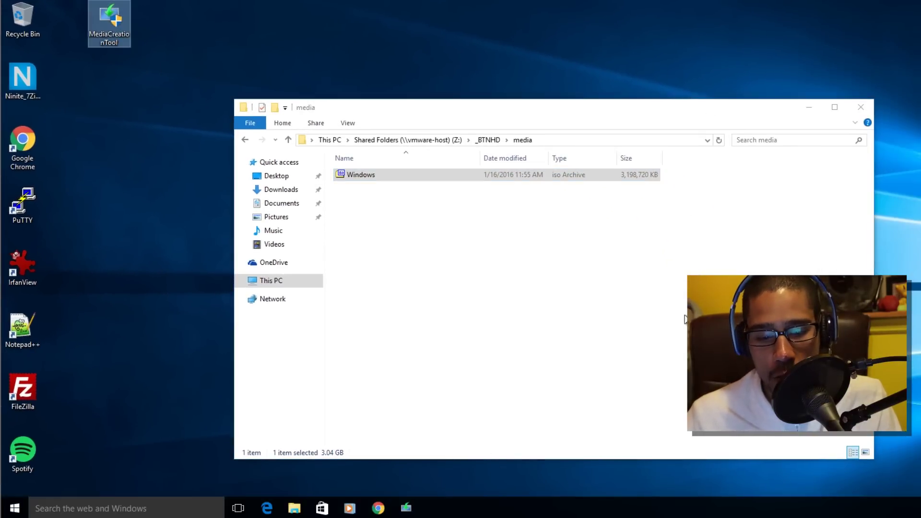
{"action": "left_click", "coordinate": [860, 107]}
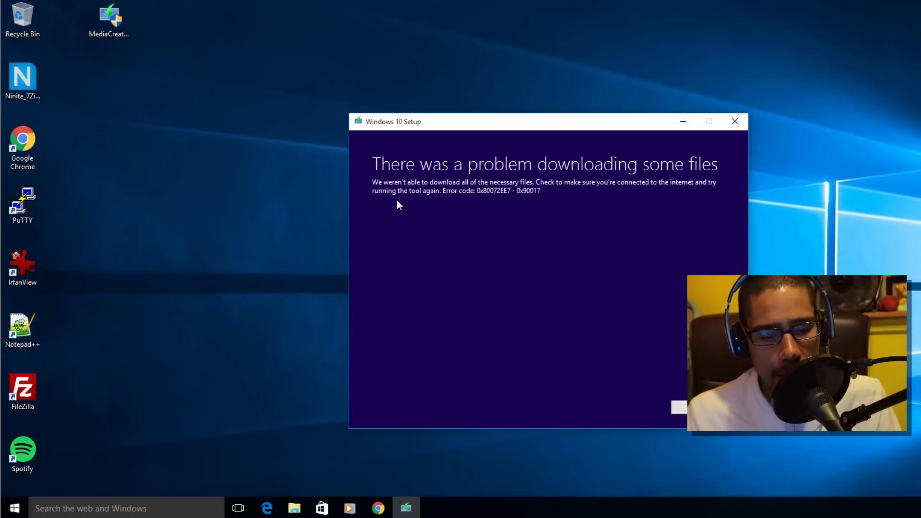
{"action": "left_click", "coordinate": [84, 465]}
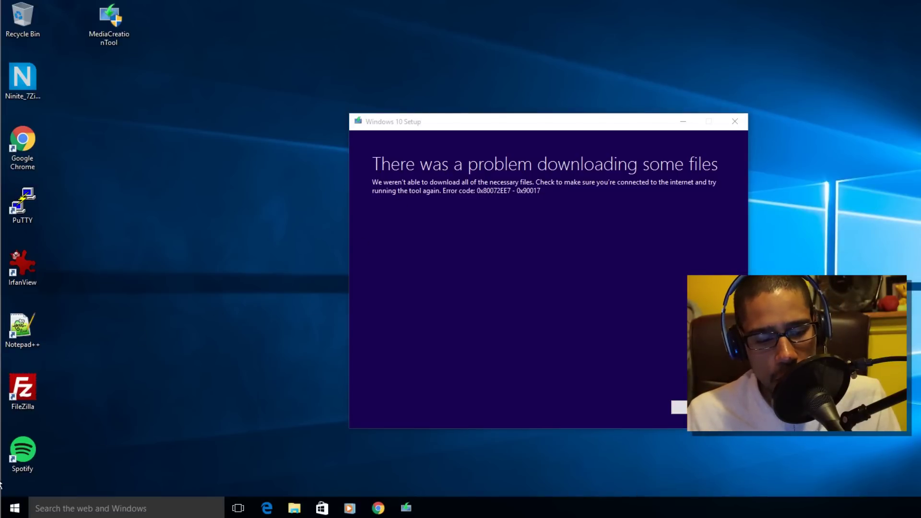
{"action": "left_click", "coordinate": [14, 508]}
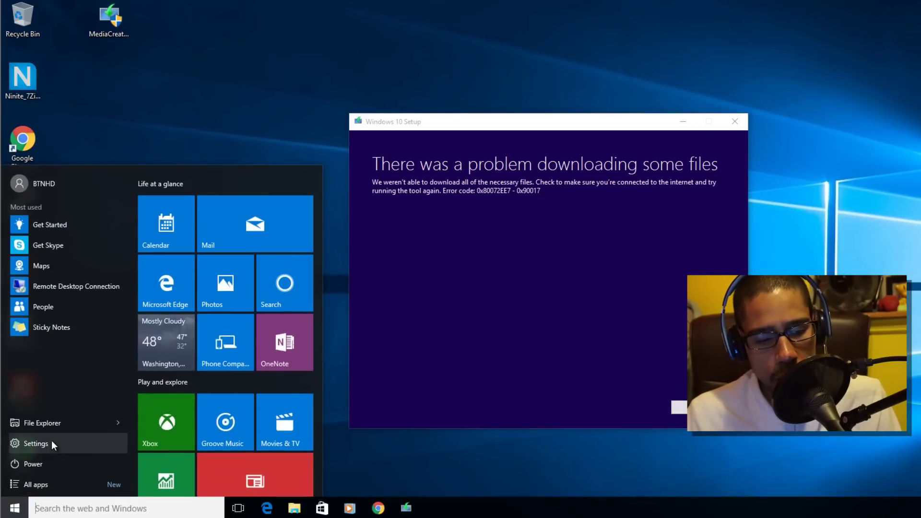
Go to Settings > Update & security > Recovery and start Reset this PC
{"action": "left_click", "coordinate": [53, 444]}
{"action": "left_click", "coordinate": [429, 300]}
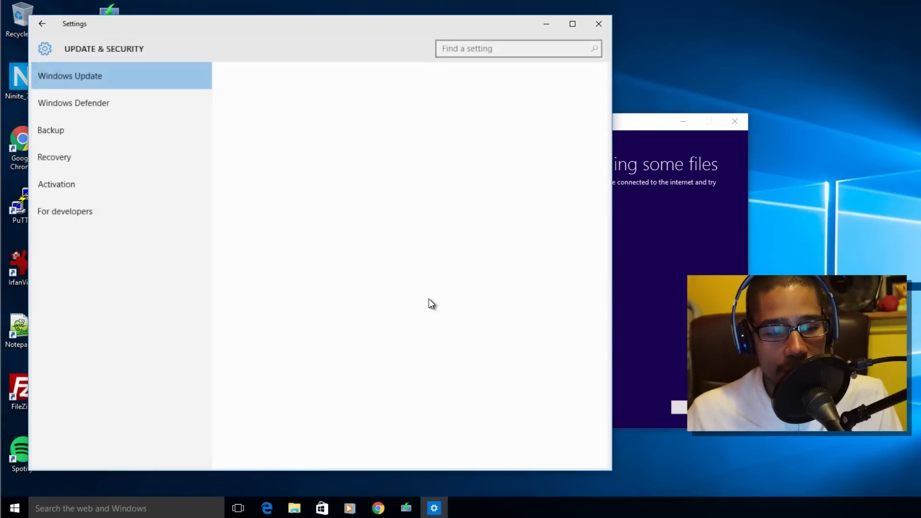
{"action": "left_click", "coordinate": [53, 156]}
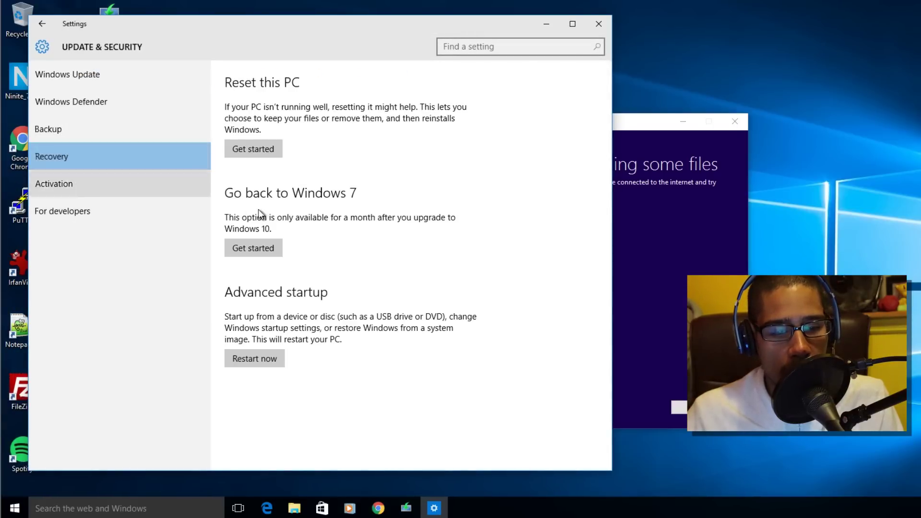
{"action": "left_click", "coordinate": [265, 154]}
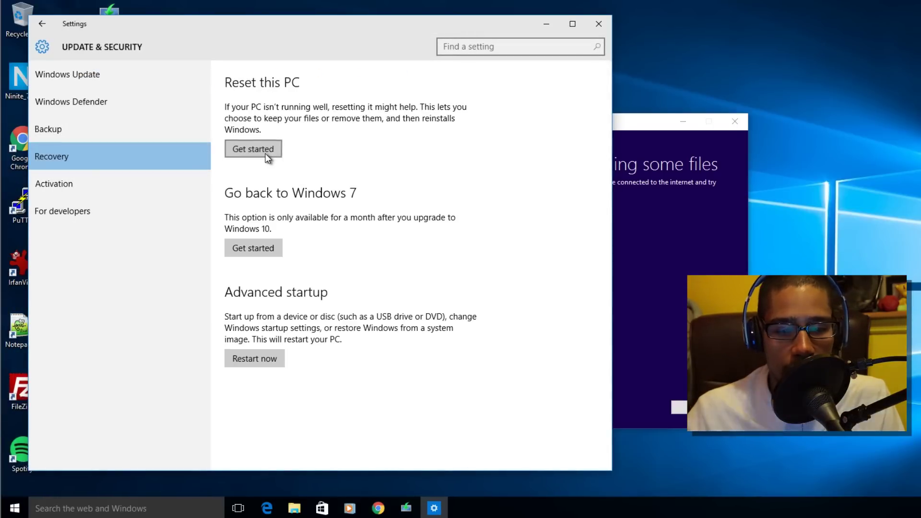